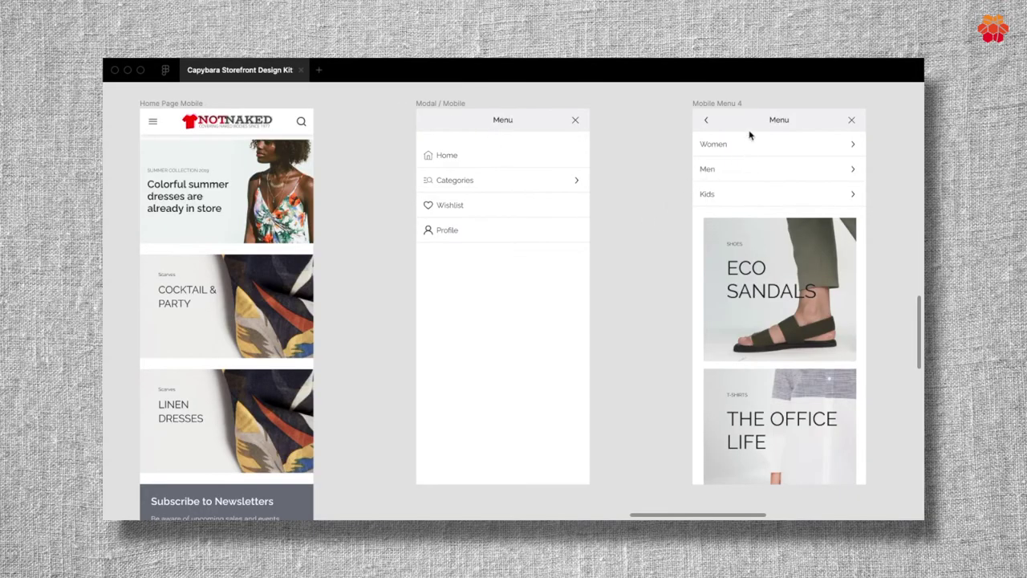
- Select the Mobile Menu 4 frame, then its nested header bar with back arrow, Menu title and close icon
left_click(708, 123)
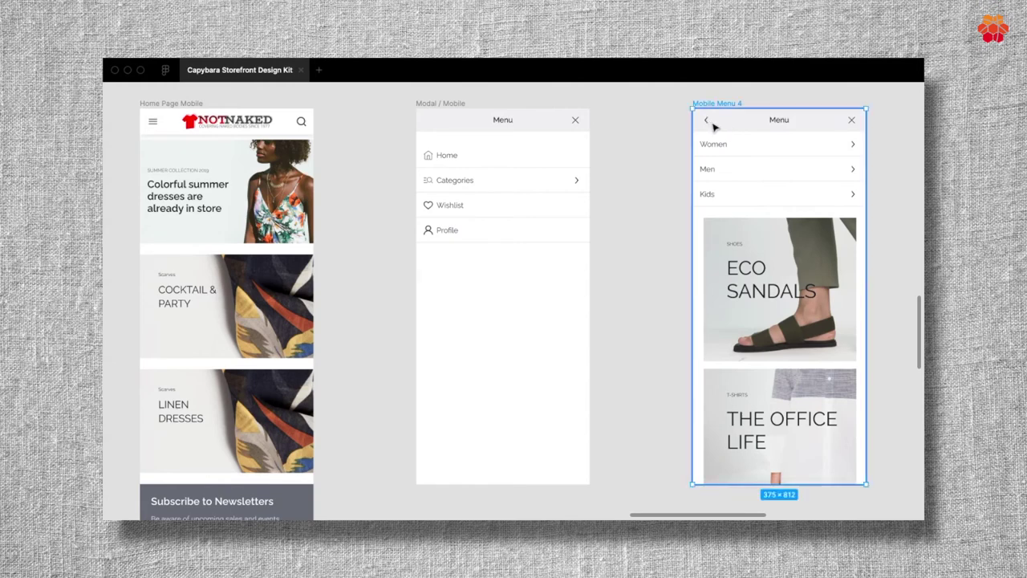
double_click(754, 125)
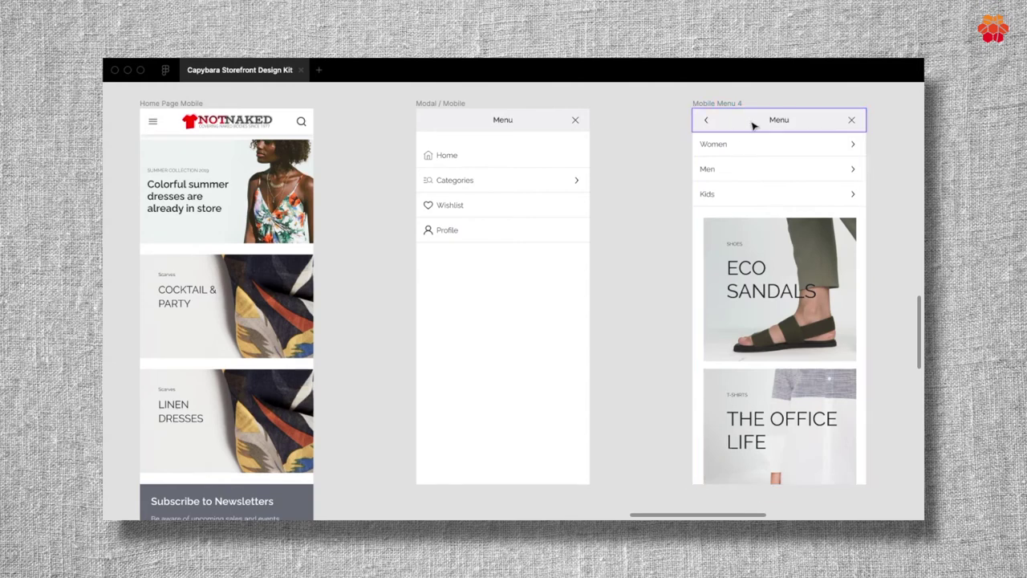